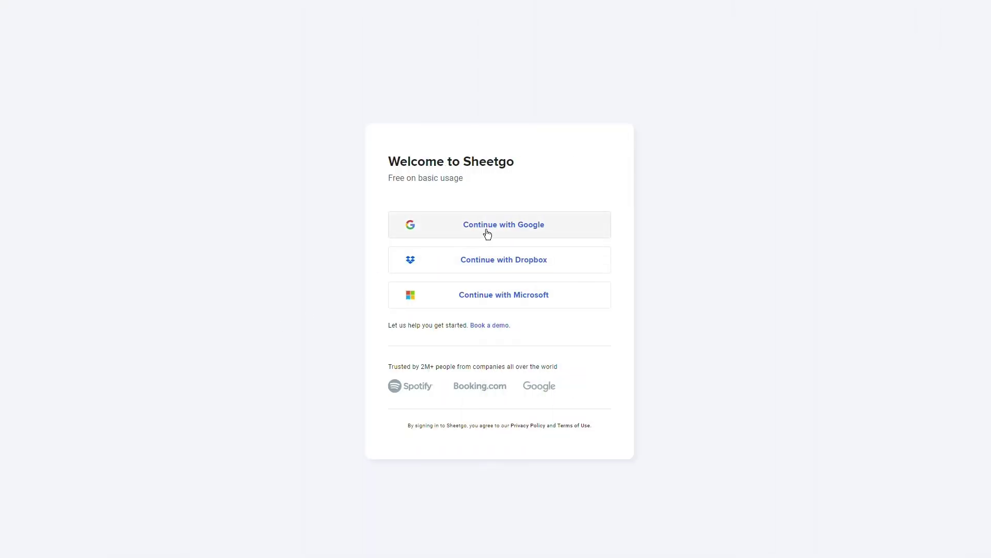
# Step: Sign in to Sheetgo with a Microsoft account to reach My workspace
pyautogui.click(512, 306)
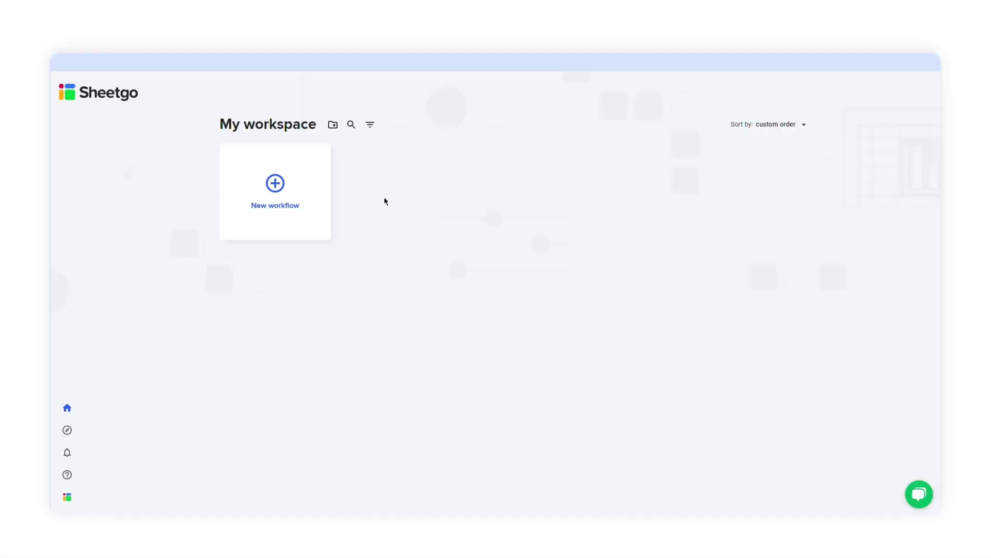
# Step: Start a new workflow with a data connection, naming both the workflow and connection 'Expense tracker'
pyautogui.click(284, 179)
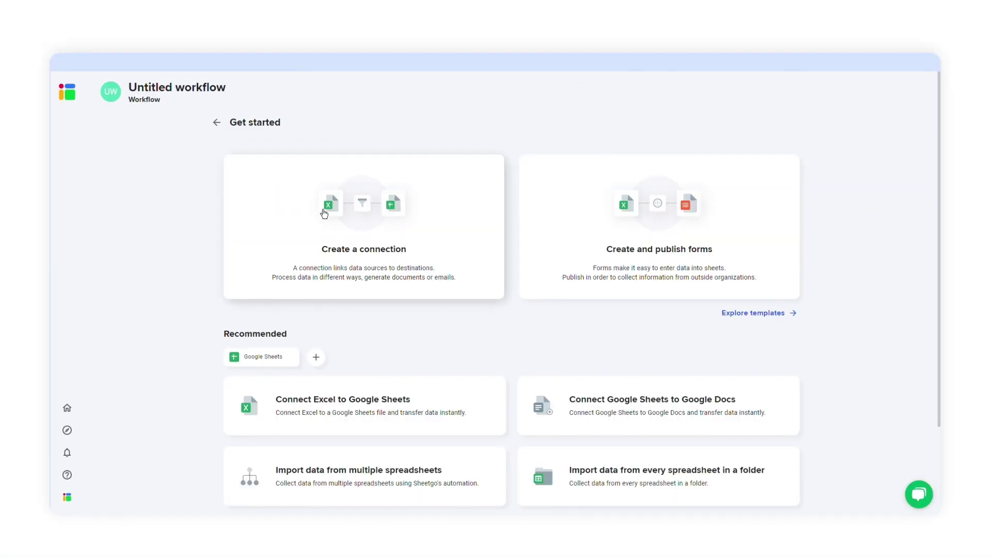
pyautogui.click(317, 207)
pyautogui.click(228, 96)
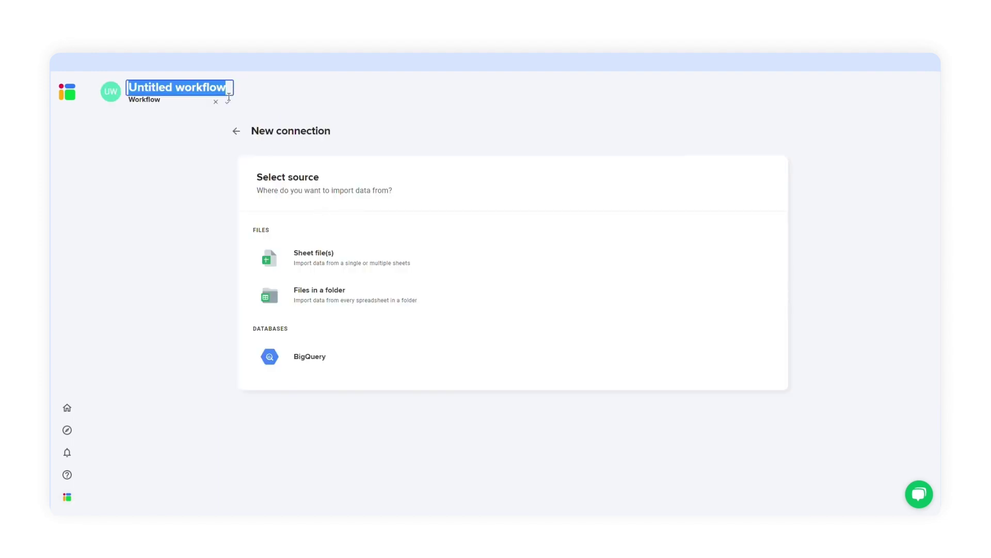
pyautogui.write('Expense tracker')
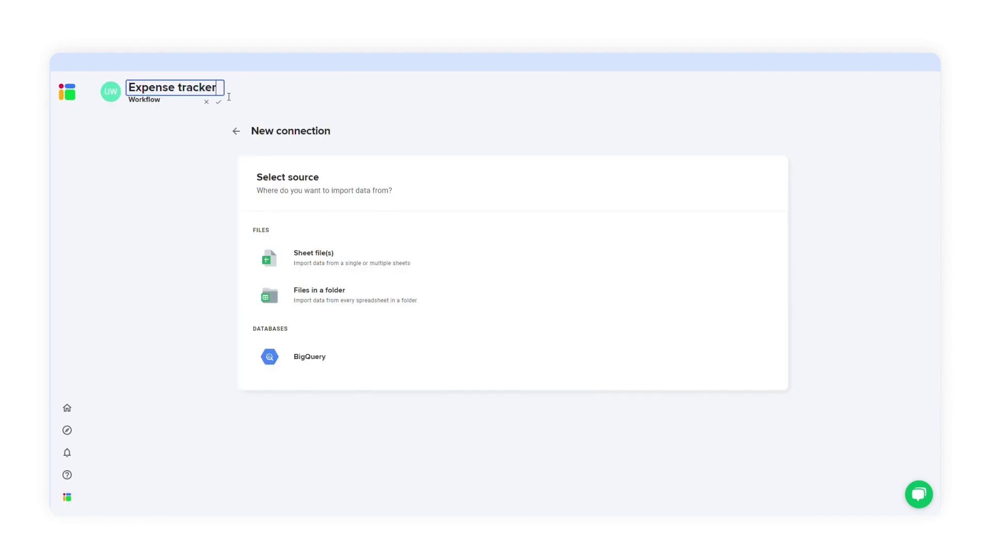
pyautogui.click(218, 102)
pyautogui.click(292, 135)
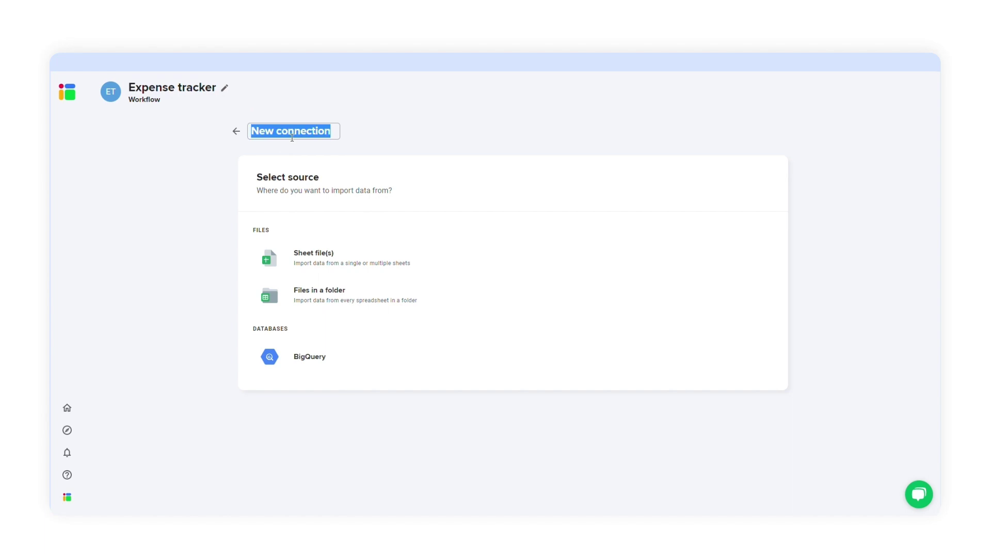
pyautogui.write('Expense tracker')
pyautogui.click(378, 139)
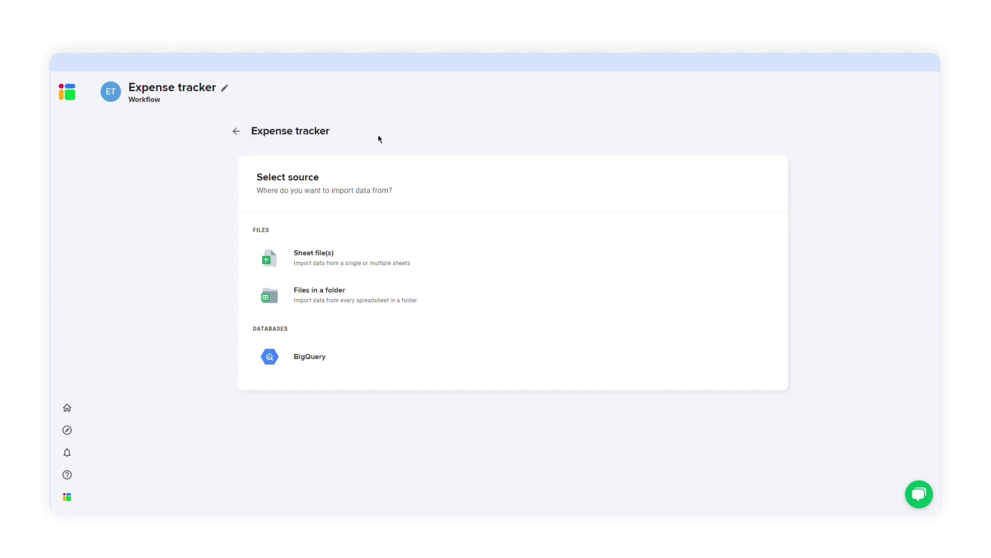
# Step: Use Team expense tracker (master sheet) as the source, with only the Consolidated expenses tab
pyautogui.click(391, 270)
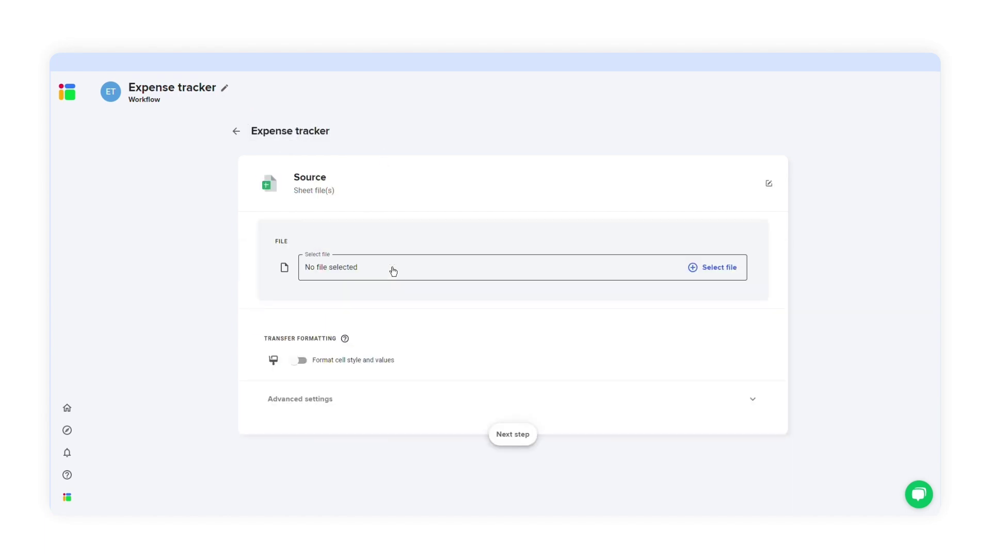
pyautogui.click(694, 269)
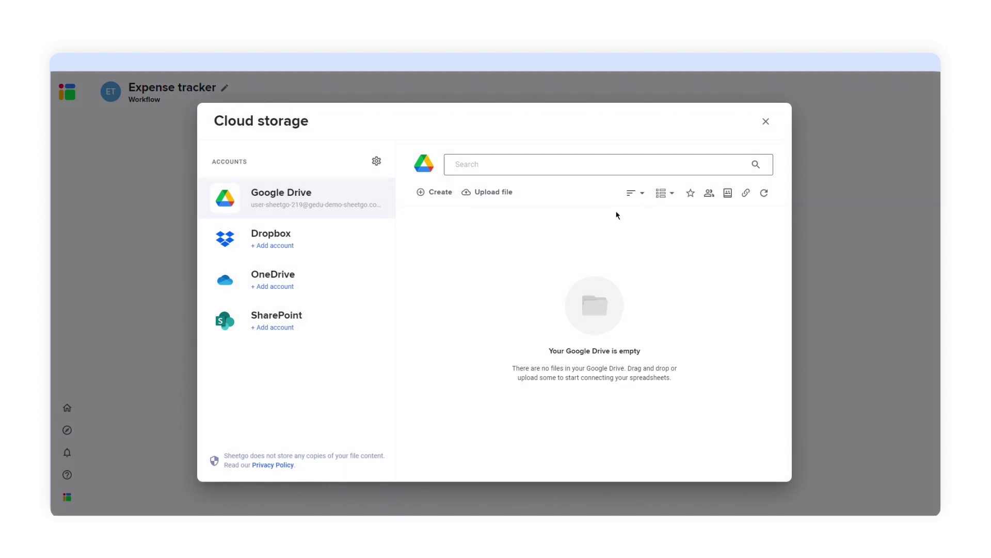
pyautogui.click(612, 175)
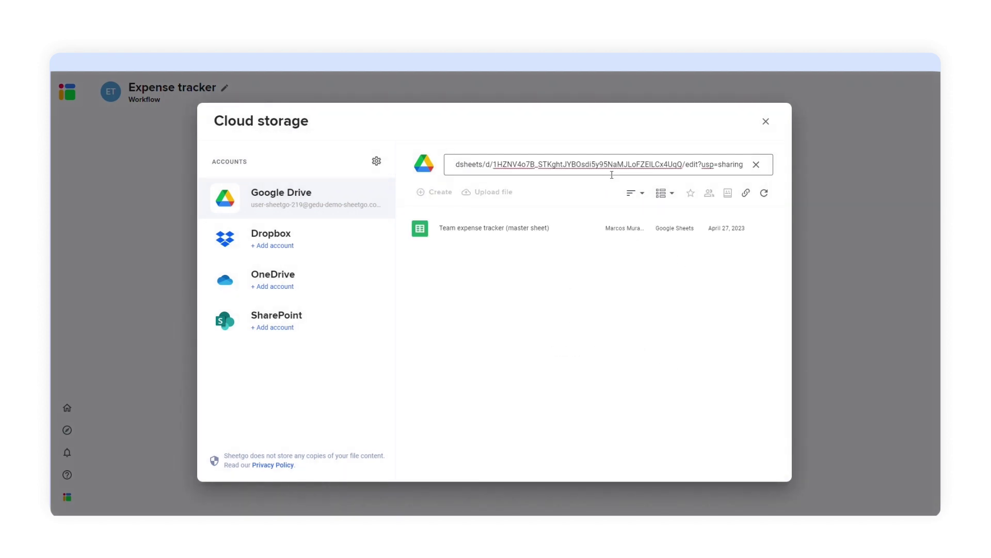
pyautogui.click(574, 233)
pyautogui.click(697, 320)
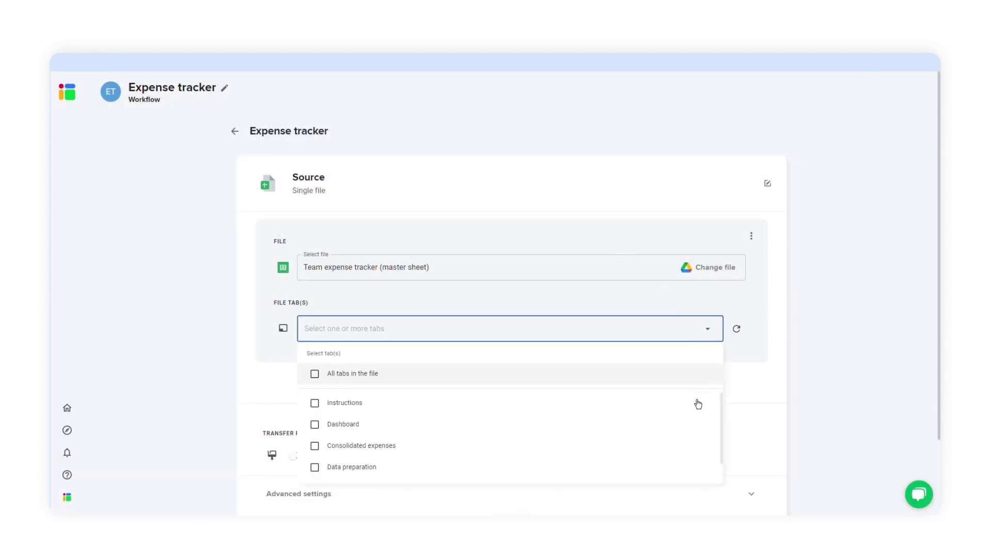
pyautogui.click(697, 451)
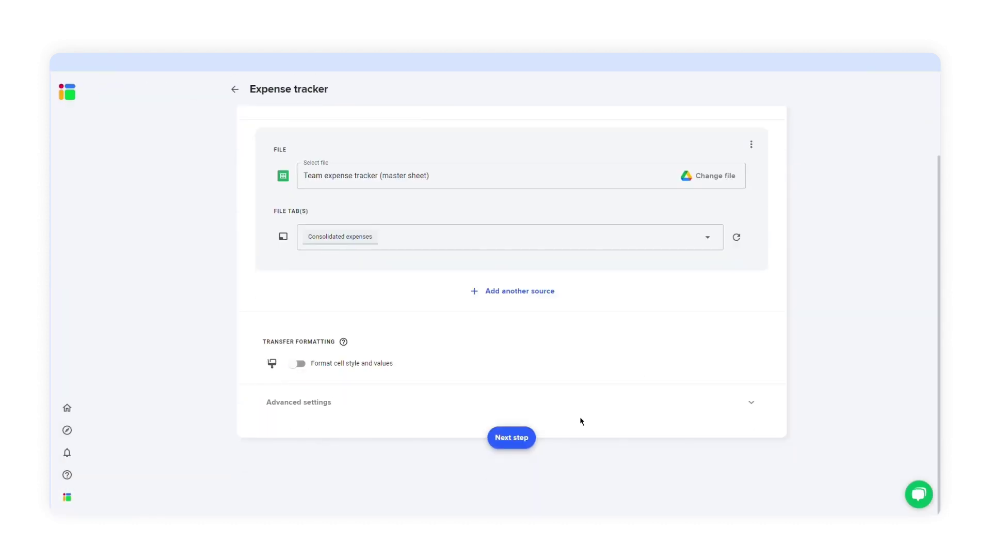
# Step: Add a Filter data processor using the Condition method after the source
pyautogui.click(529, 443)
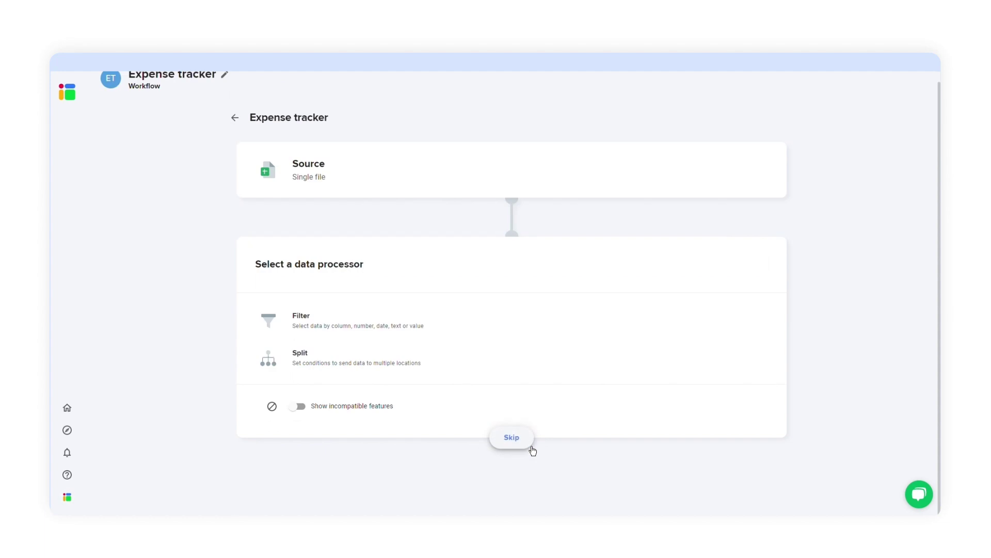
pyautogui.click(516, 333)
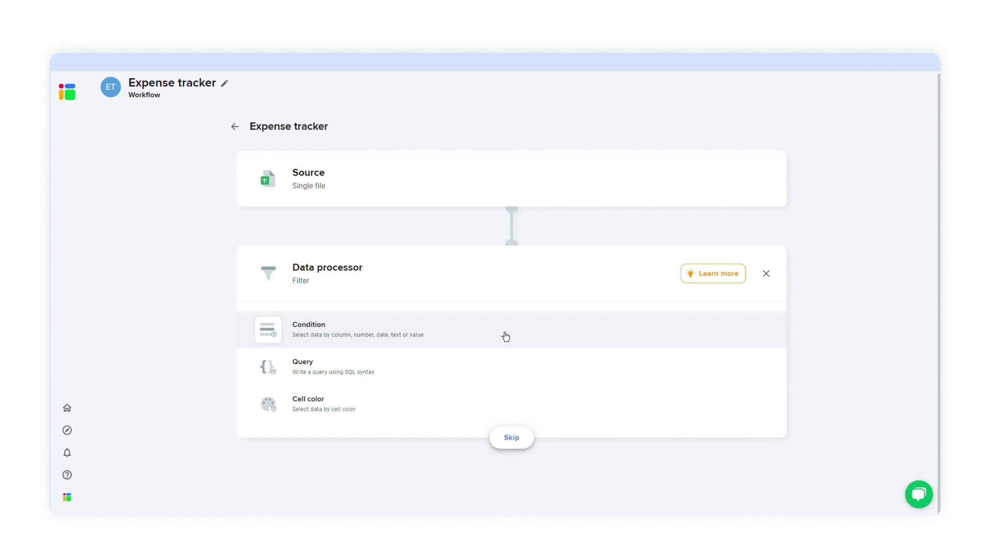
pyautogui.click(338, 340)
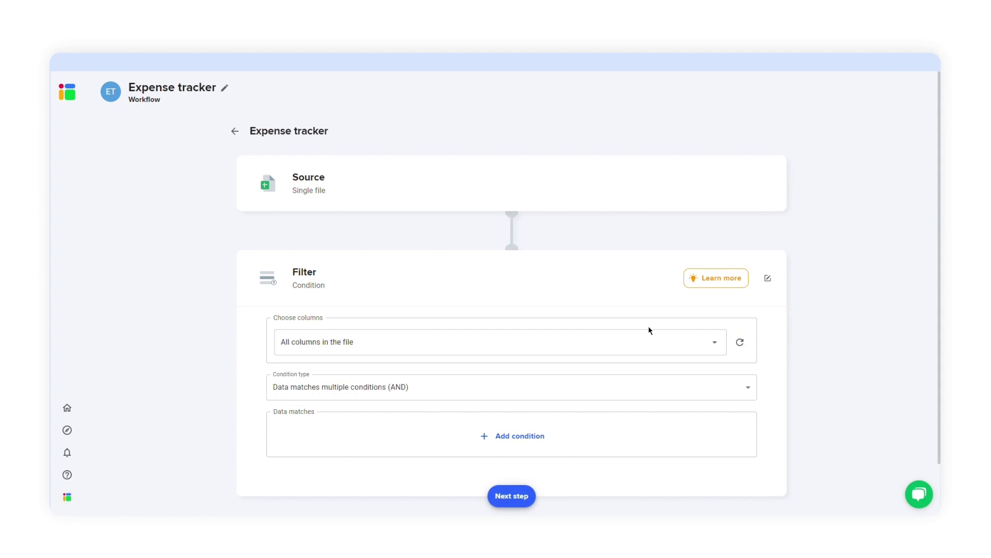
# Step: Keep only the Description, Amount ($) and Type of expense columns
pyautogui.click(712, 346)
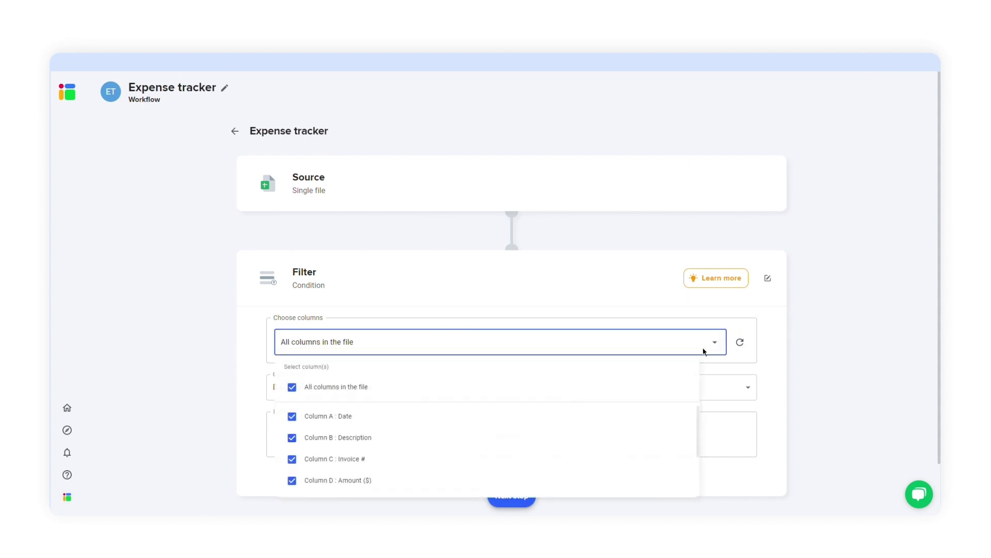
pyautogui.click(305, 393)
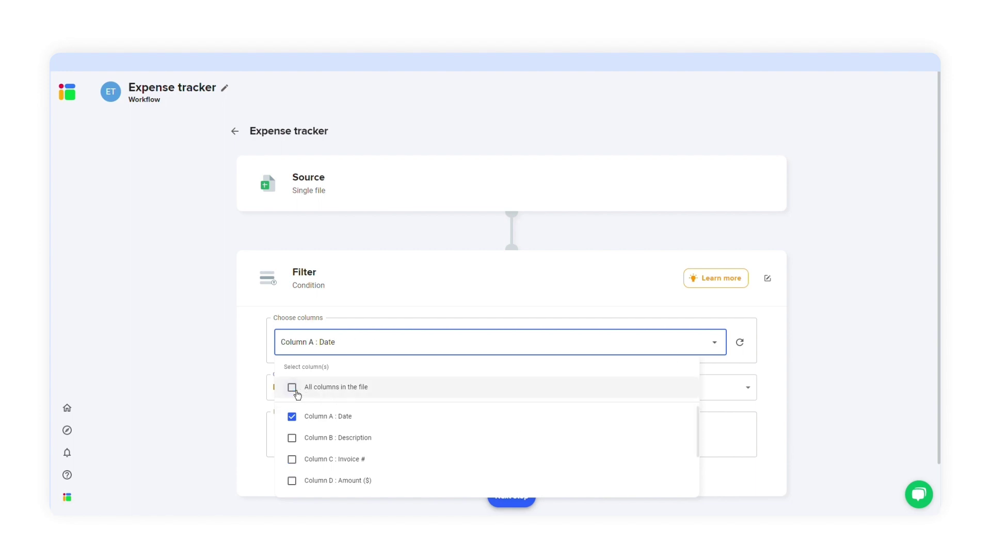
pyautogui.click(304, 437)
pyautogui.click(303, 480)
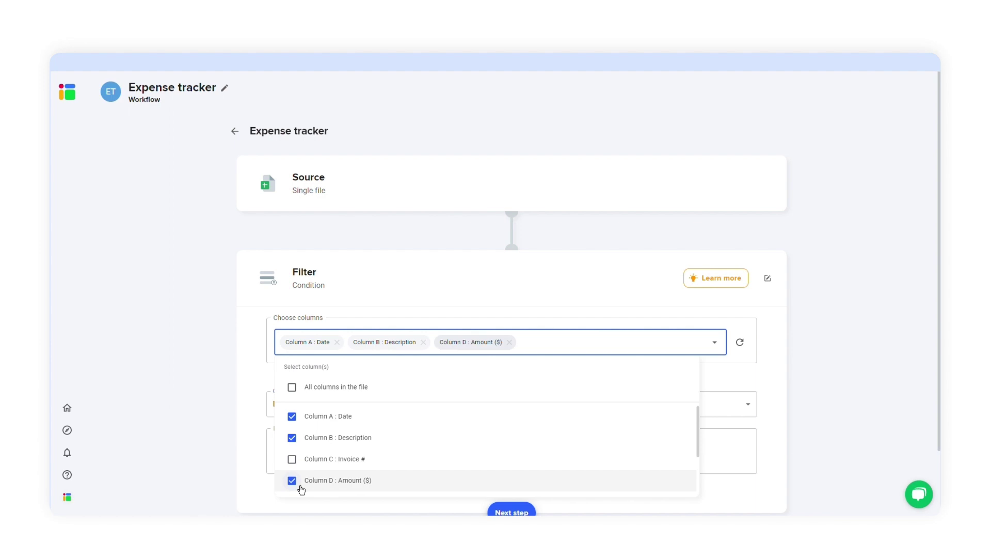
pyautogui.click(298, 426)
pyautogui.scroll(-2, 332, 460)
pyautogui.click(290, 458)
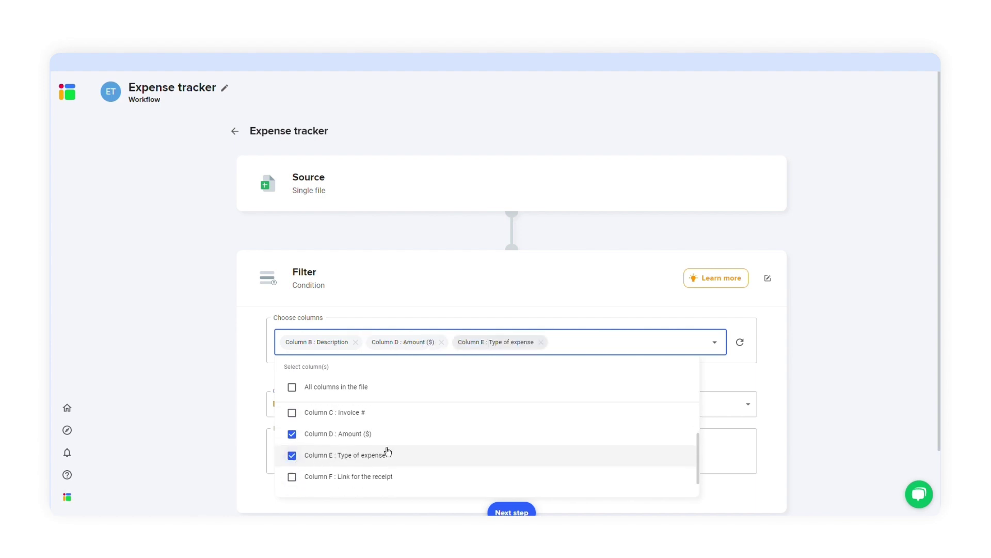
pyautogui.scroll(-1, 470, 445)
pyautogui.click(748, 467)
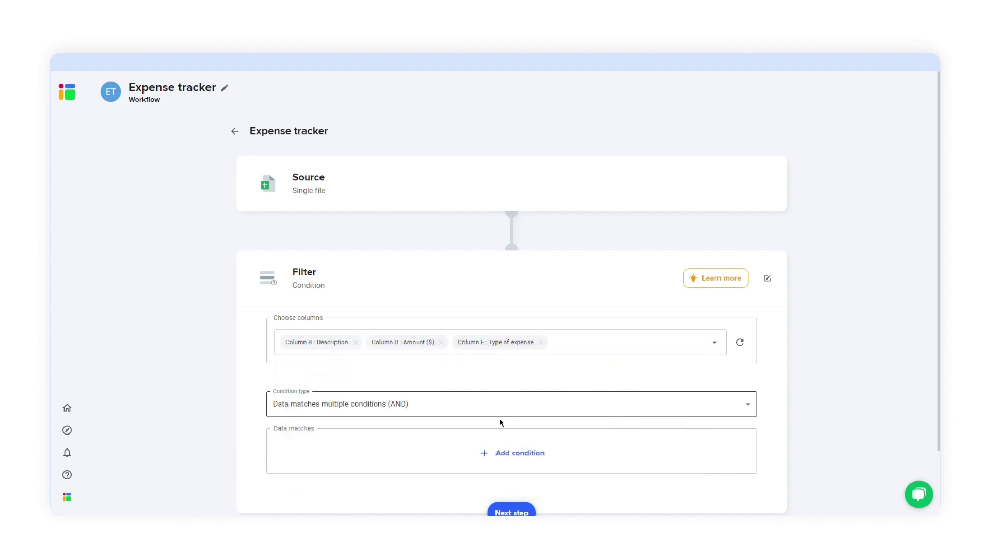
# Step: Add an OR condition keeping rows where Amount ($) is Number greater than 100
pyautogui.click(503, 452)
pyautogui.scroll(-1, 505, 433)
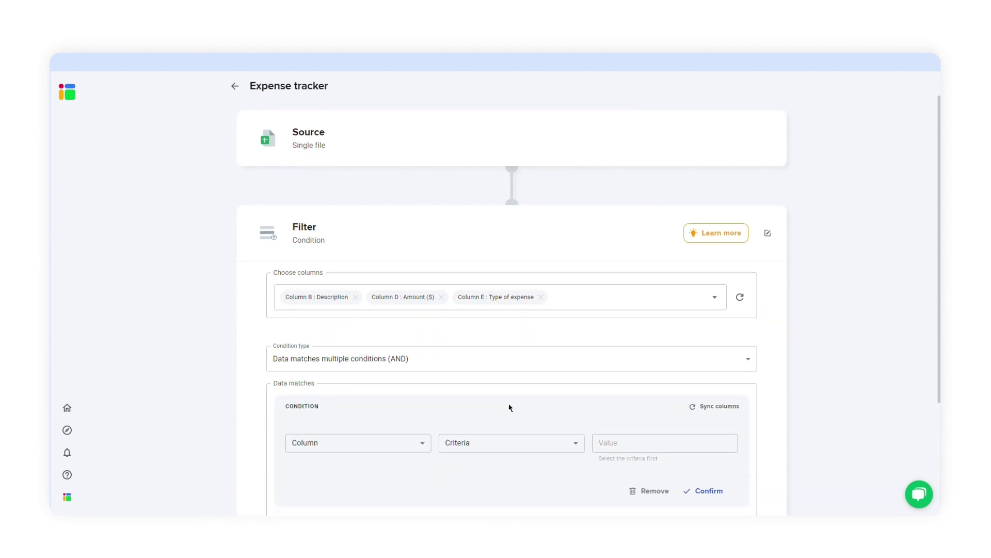
pyautogui.click(566, 364)
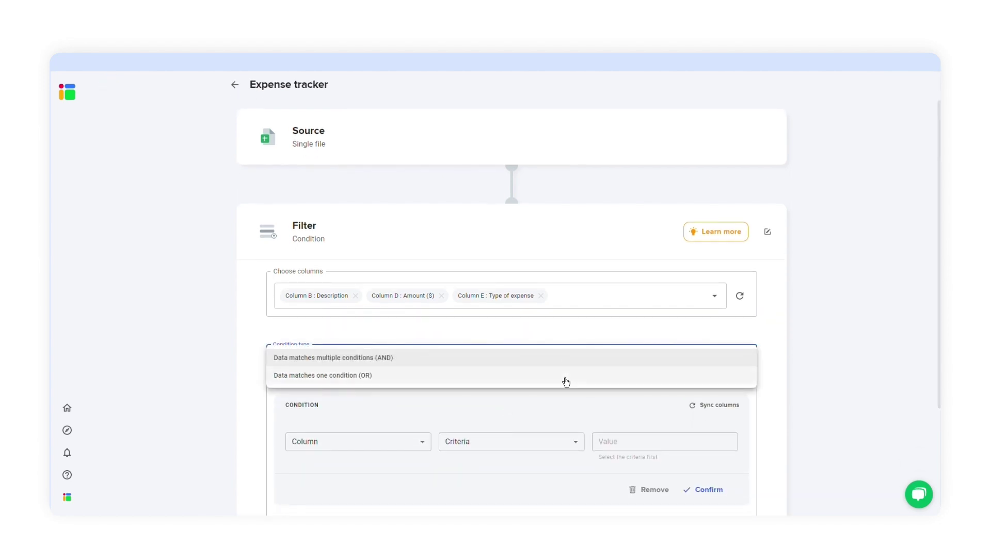
pyautogui.click(563, 377)
pyautogui.scroll(-1, 438, 408)
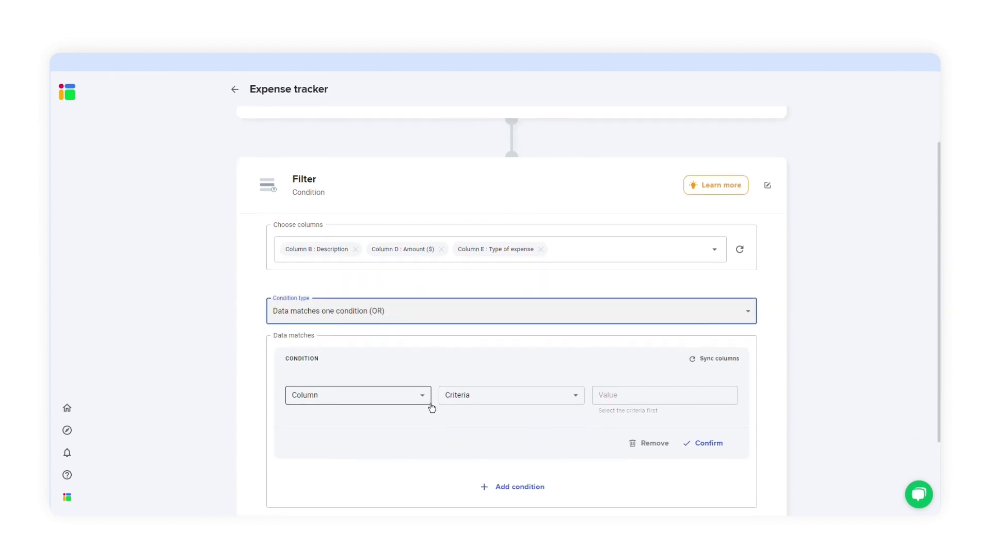
pyautogui.click(430, 403)
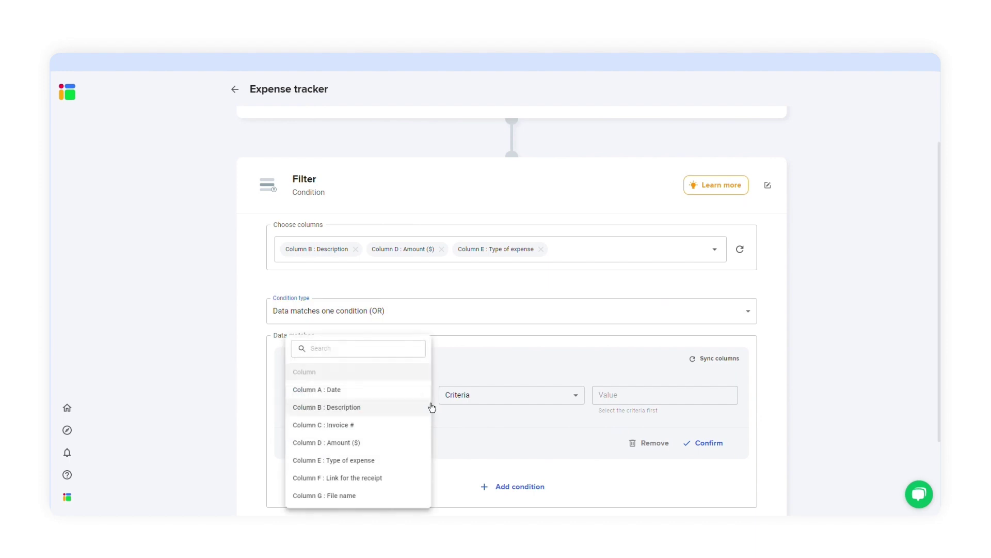
pyautogui.click(413, 442)
pyautogui.click(526, 395)
pyautogui.click(524, 267)
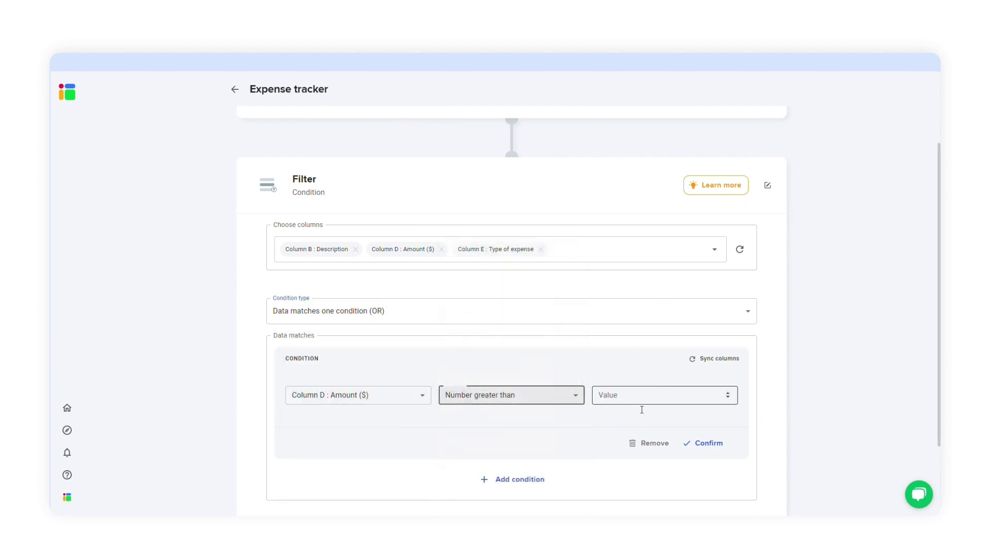
pyautogui.click(640, 409)
pyautogui.write('100')
pyautogui.click(646, 425)
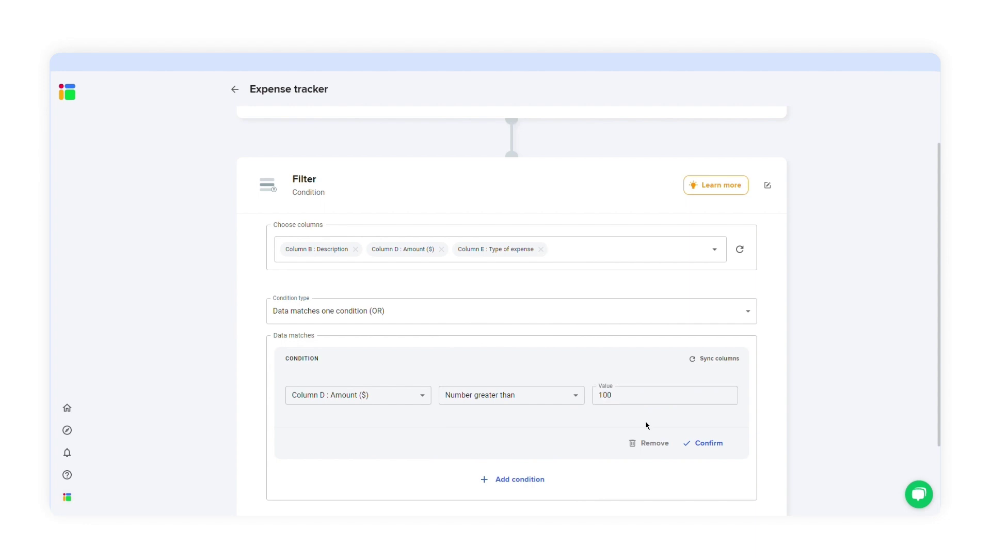
pyautogui.click(695, 445)
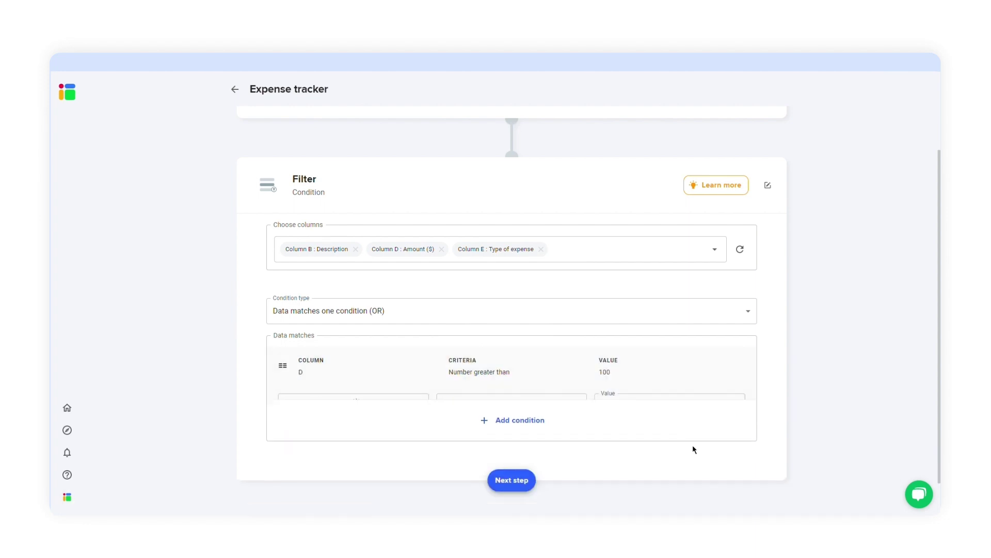
# Step: Choose a sheet file as the destination for the filtered data
pyautogui.click(513, 471)
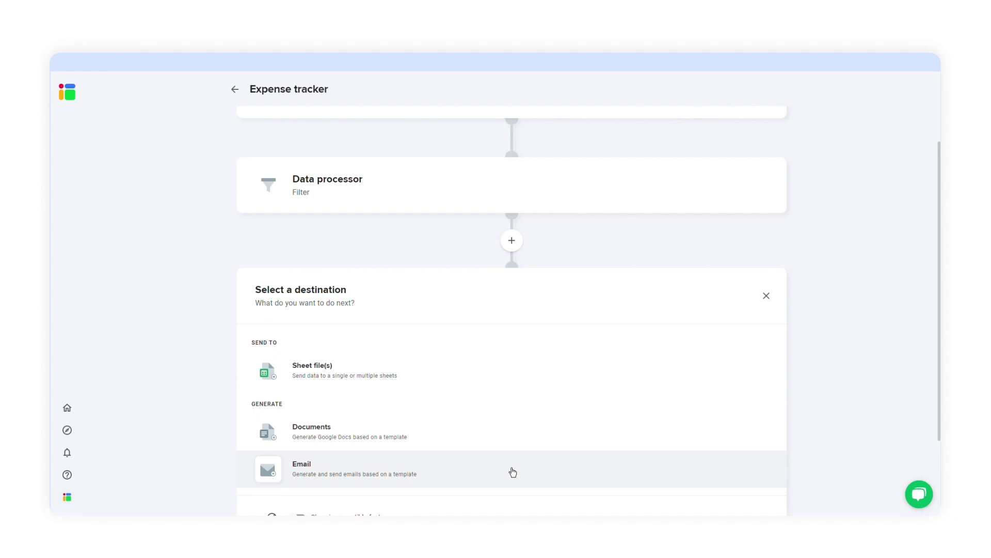
pyautogui.scroll(-2, 513, 472)
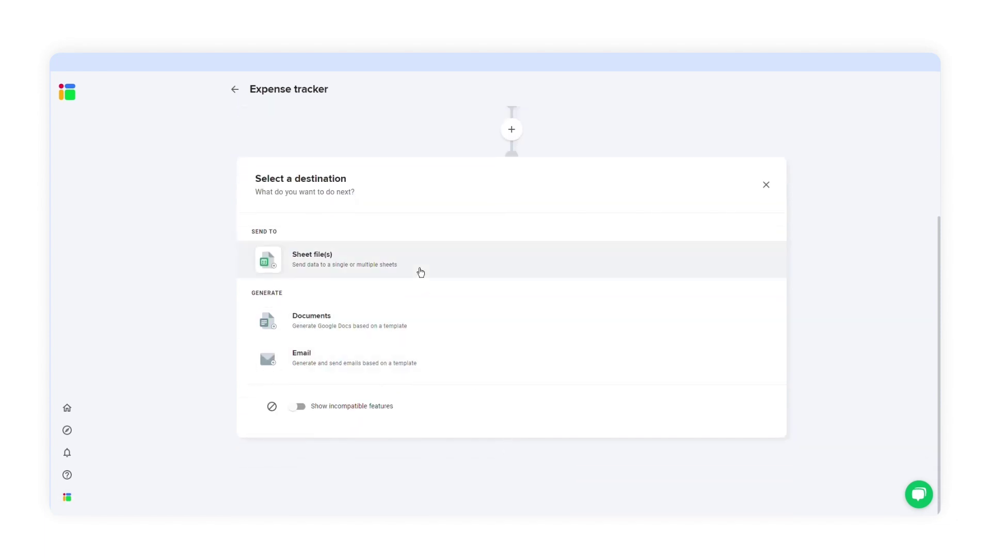
pyautogui.click(421, 272)
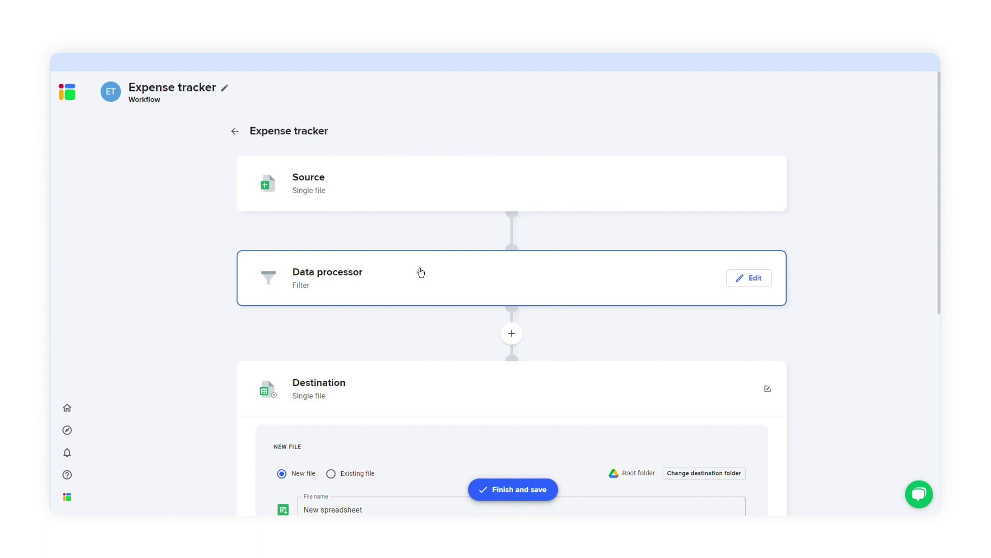
pyautogui.scroll(-3, 494, 321)
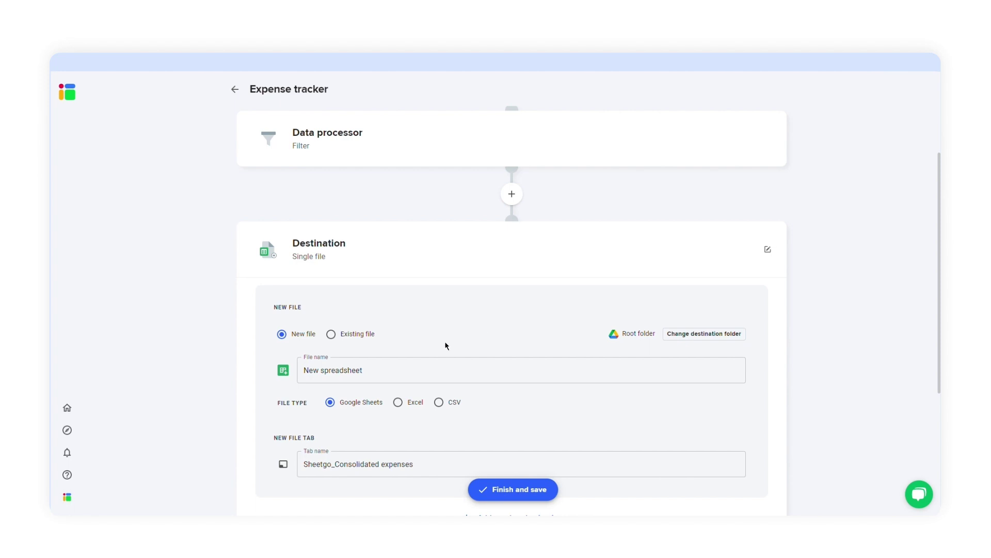
# Step: Name the new file 'Expenses' with tab 'Consolidated expenses', then save and run the workflow
pyautogui.click(414, 372)
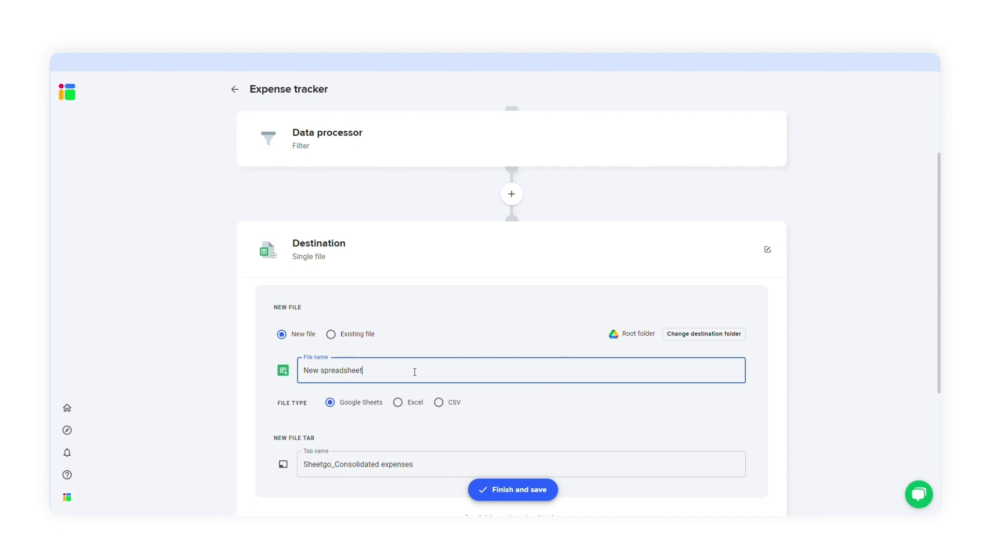
pyautogui.hotkey('ctrl', 'a')
pyautogui.write('Expenses')
pyautogui.click(427, 464)
pyautogui.hotkey('ctrl', 'a')
pyautogui.write('Cons')
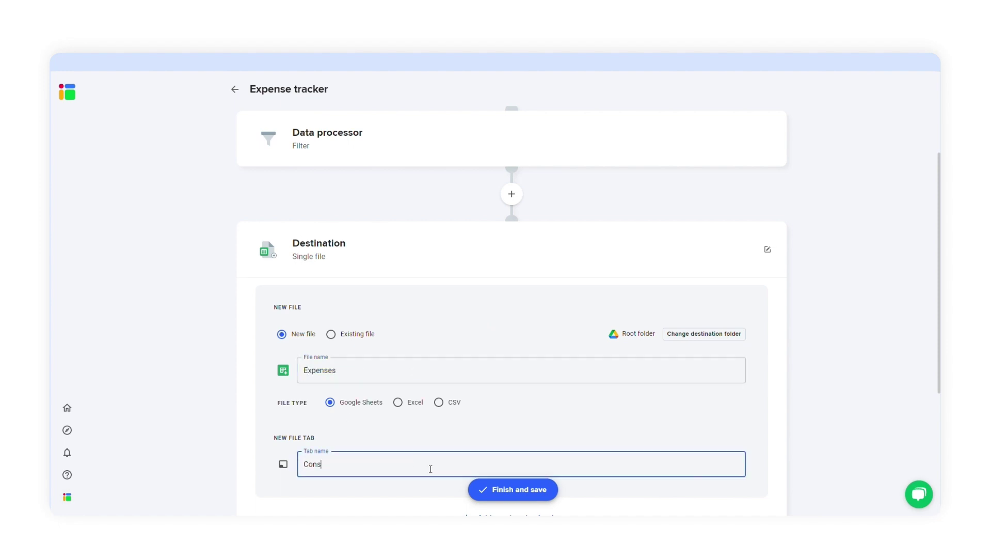
pyautogui.write('olidated expenses')
pyautogui.scroll(-3, 511, 495)
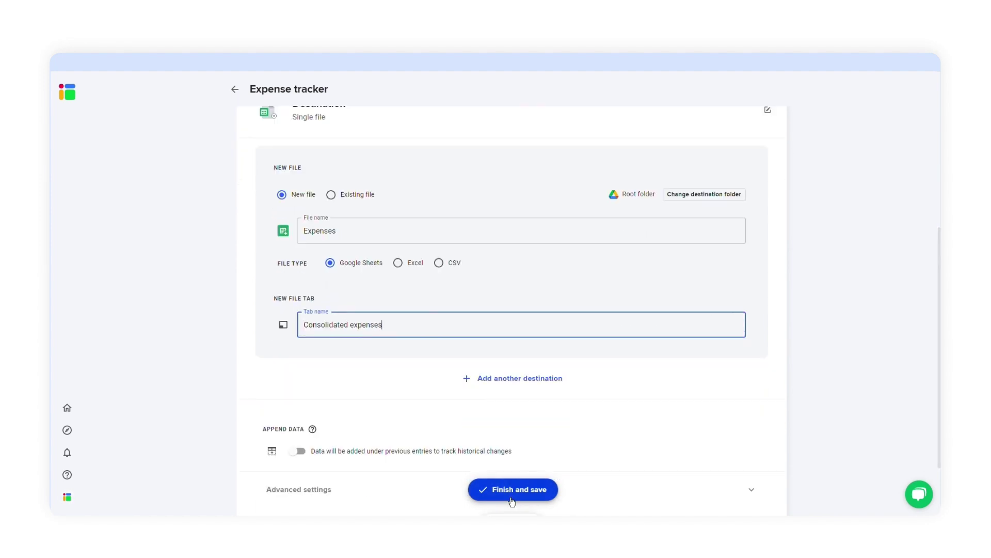
pyautogui.click(512, 491)
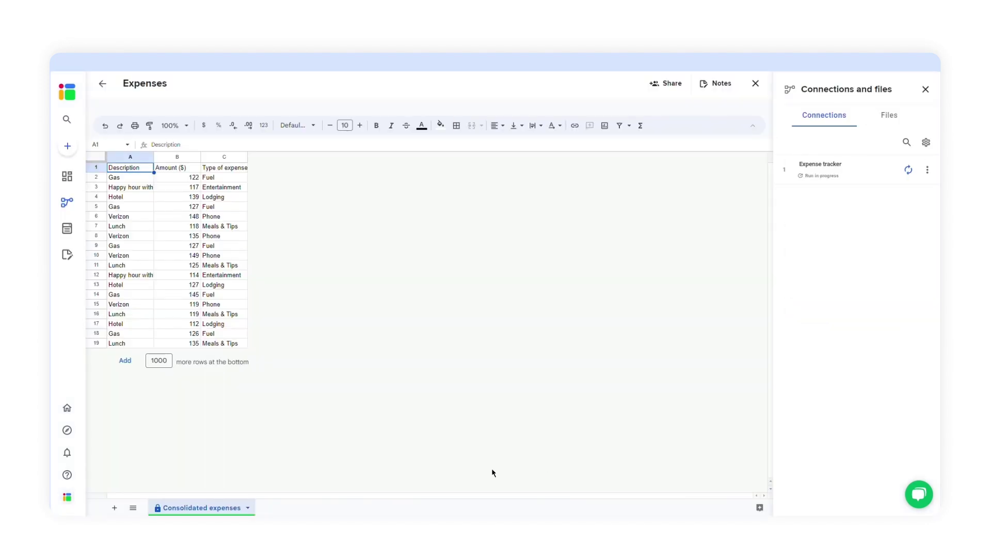